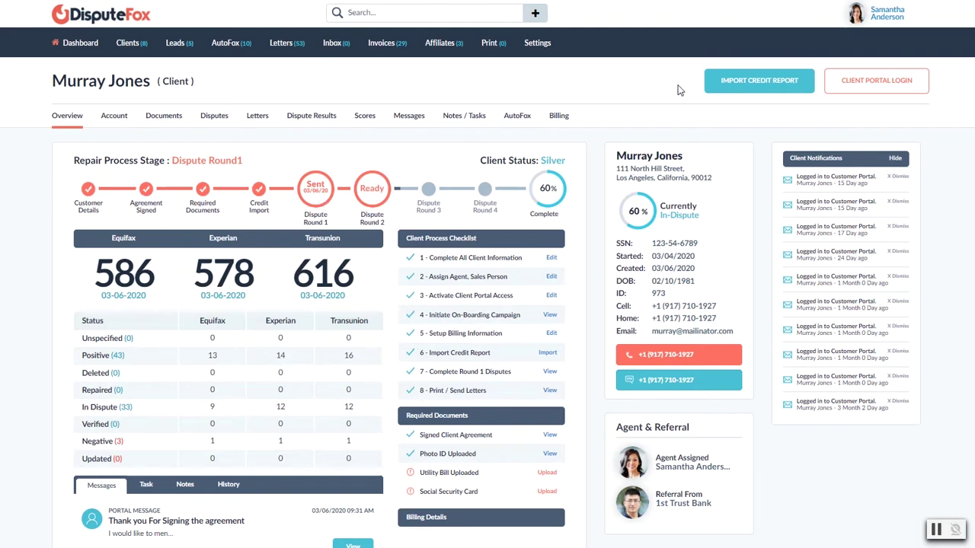
- Start a credit report import from the top of the client's profile
click(730, 83)
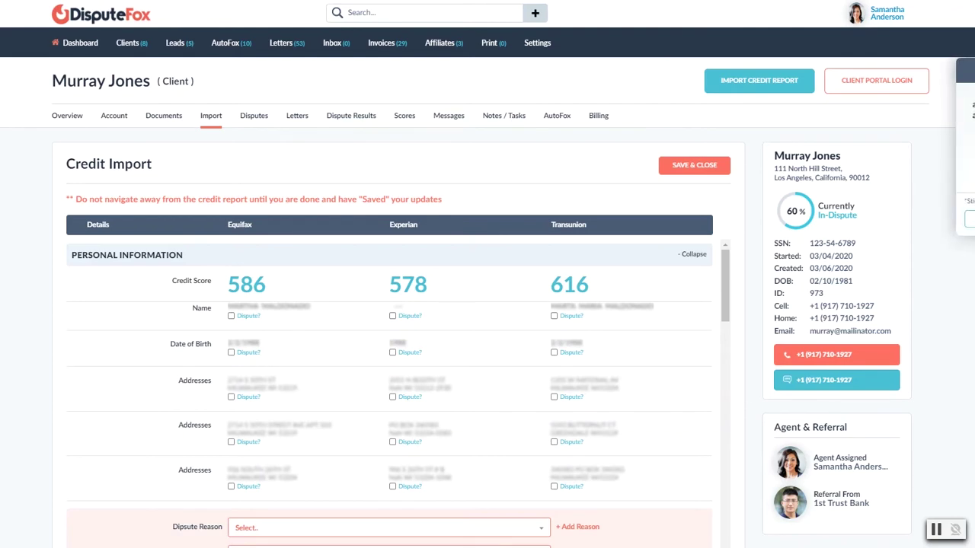
- Erase the import sticky note's text and park the blank note on the right, clear of the report
drag(854, 188, 741, 143)
triple_click(702, 186)
key(BackSpace)
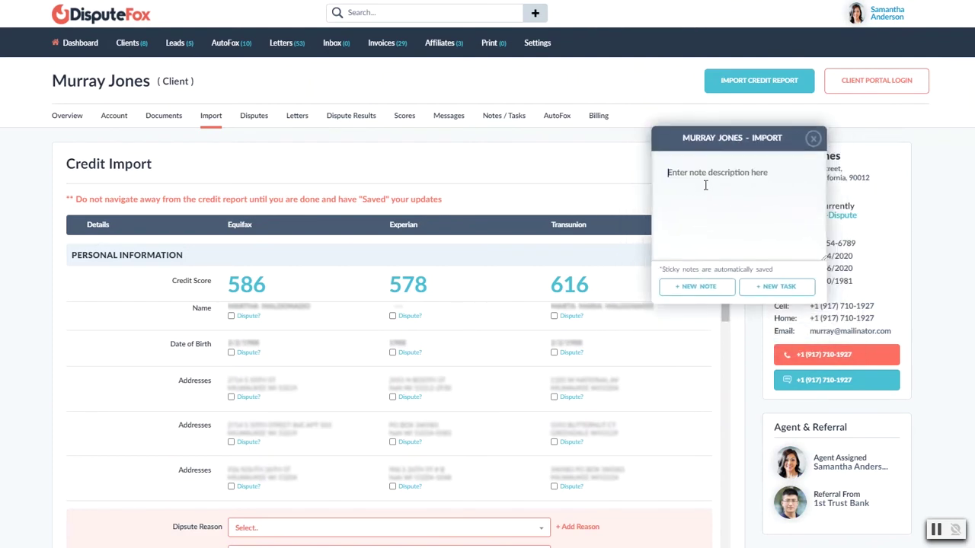
drag(696, 139, 794, 144)
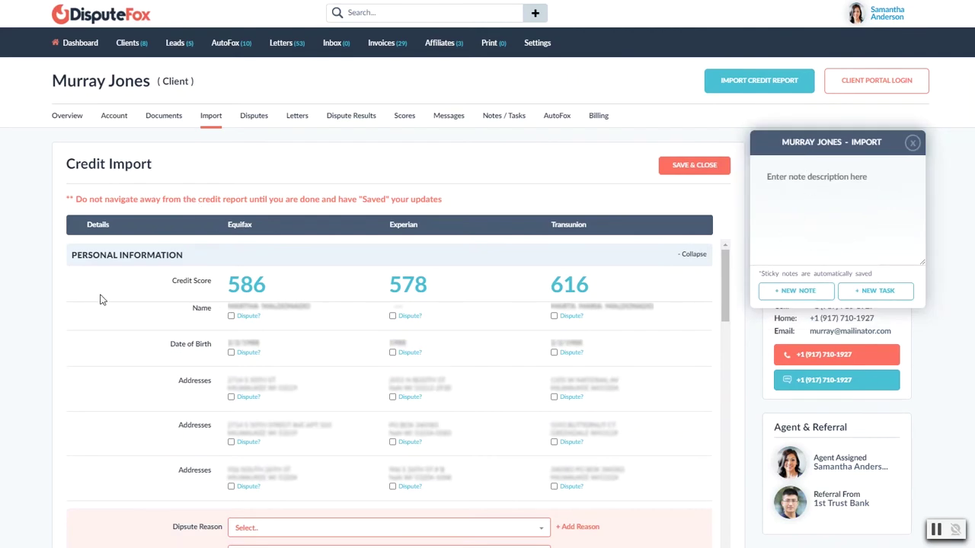
click(819, 192)
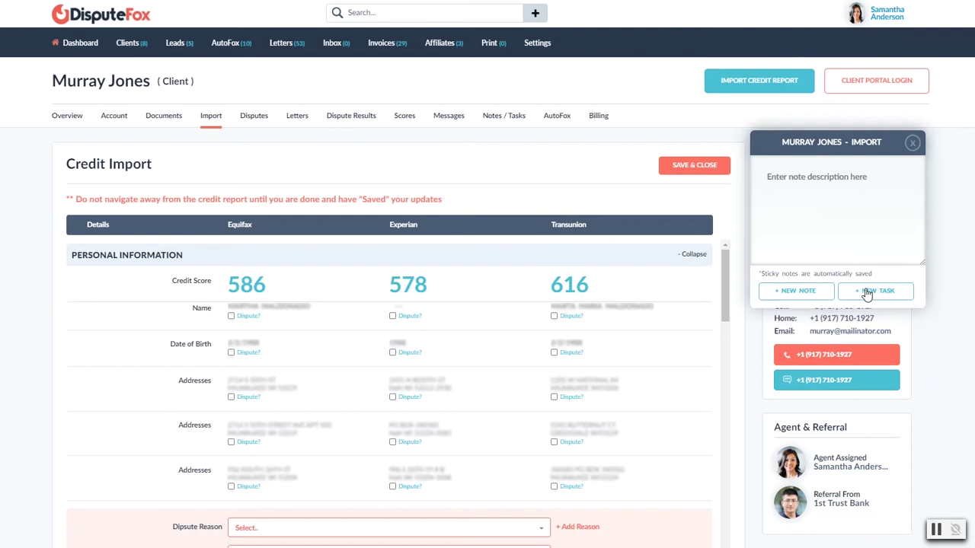
drag(806, 143, 822, 193)
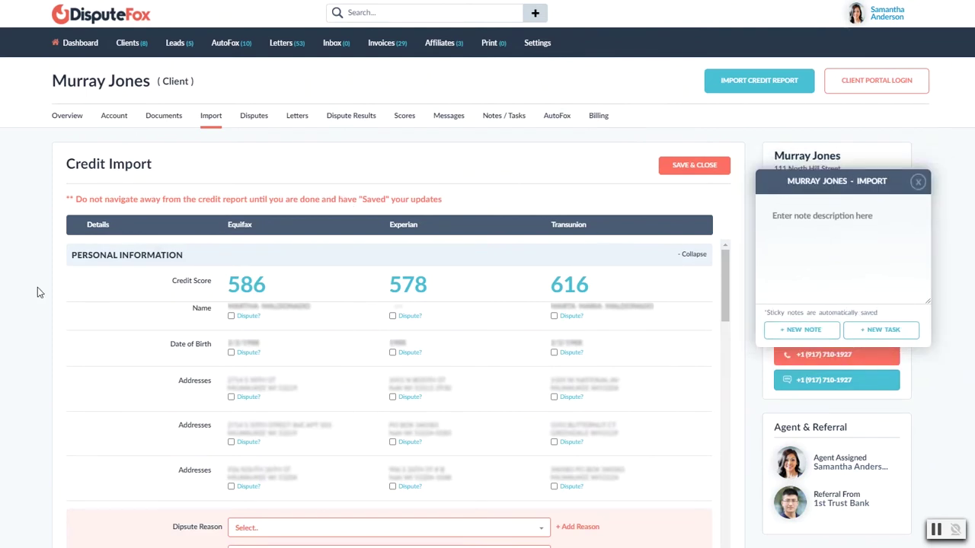
scroll(38, 288, down, 1)
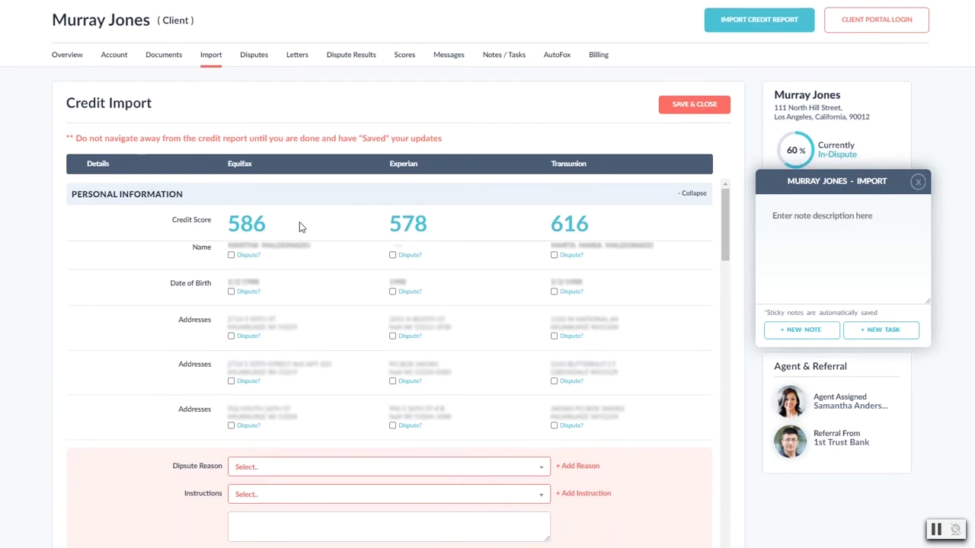
- Mark the Equifax and Experian birth dates, TransUnion's first address and Experian's second address for dispute
click(232, 292)
click(392, 292)
click(554, 336)
click(392, 381)
scroll(242, 398, down, 1)
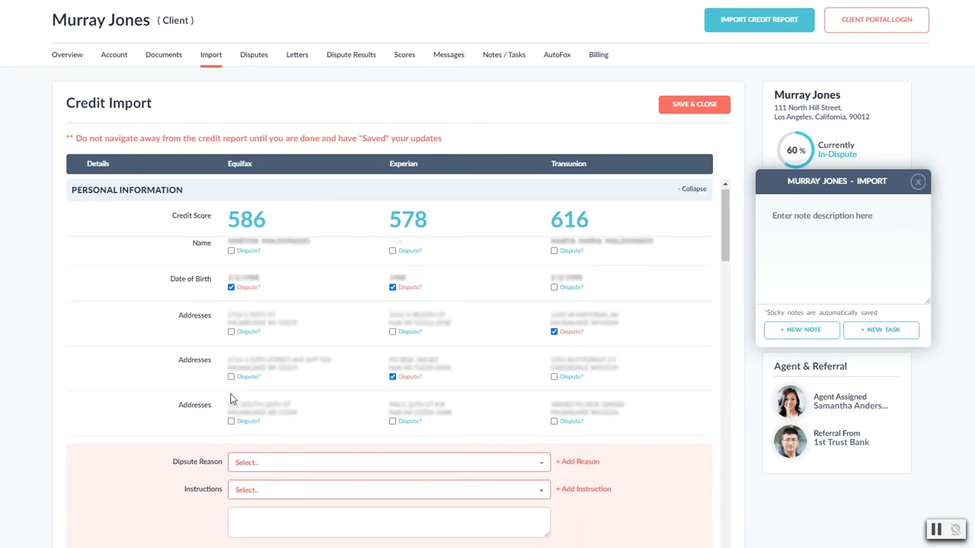
- Leave the Dispute Reason list unset and place the cursor in the dispute instructions box
click(340, 409)
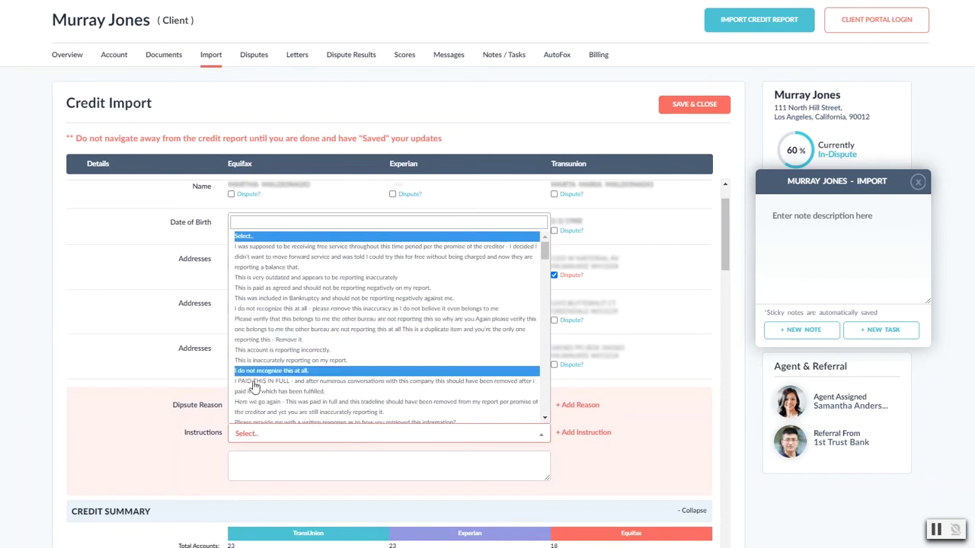
key(Tab)
click(330, 463)
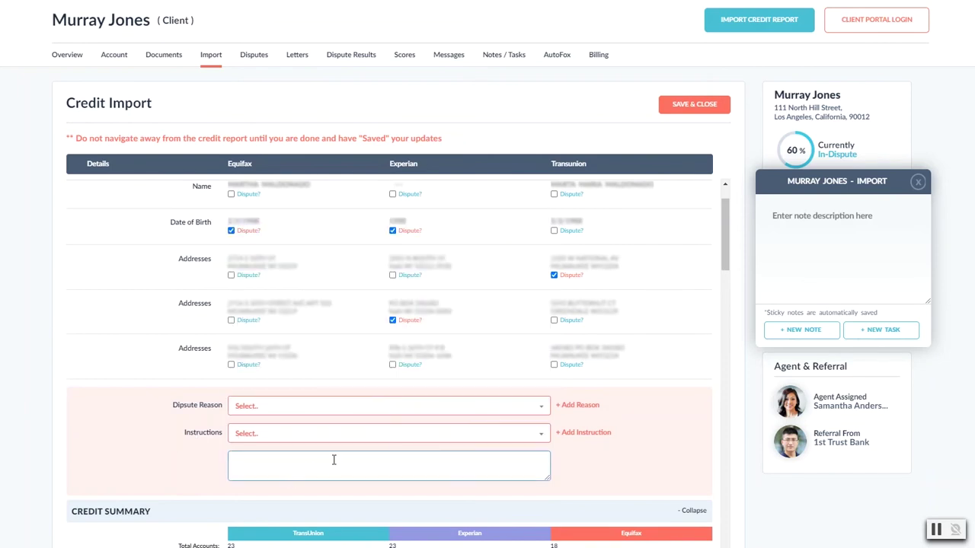
scroll(148, 377, down, 5)
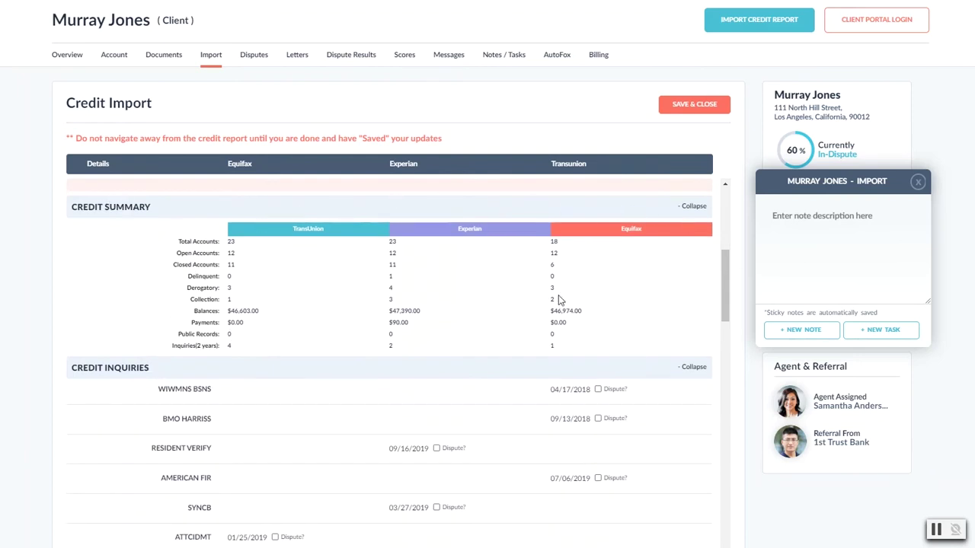
- Mark the TransUnion WIWMNS BSNS and Experian RESIDENT VERIFY inquiries for dispute
scroll(148, 331, down, 3)
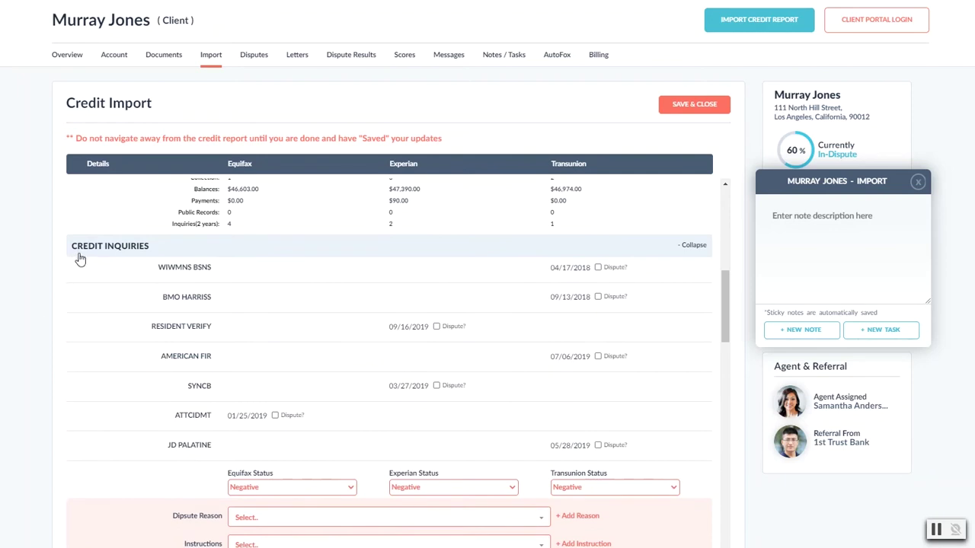
click(598, 268)
click(436, 328)
- Review the dispute reason and Equifax status lists, keeping every status at Negative
scroll(418, 450, down, 1)
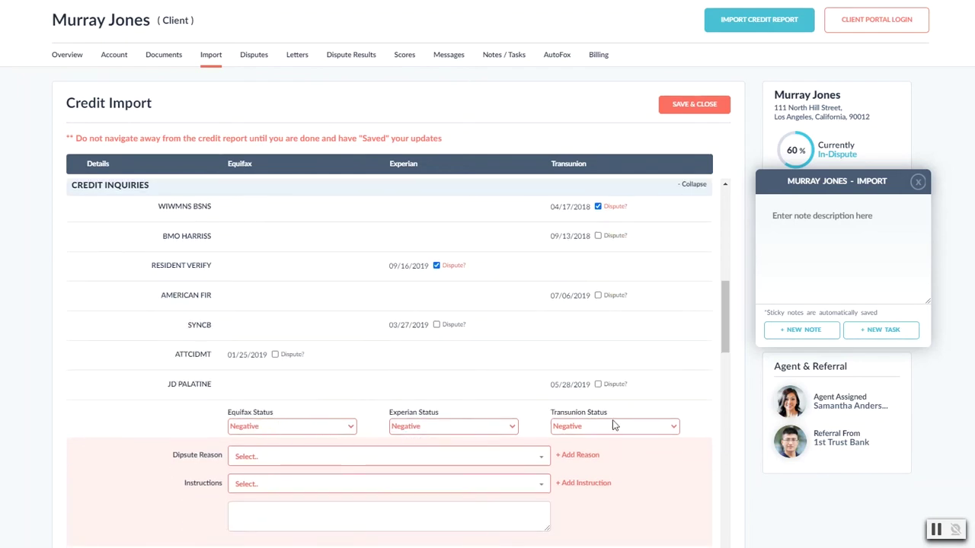
scroll(164, 393, down, 1)
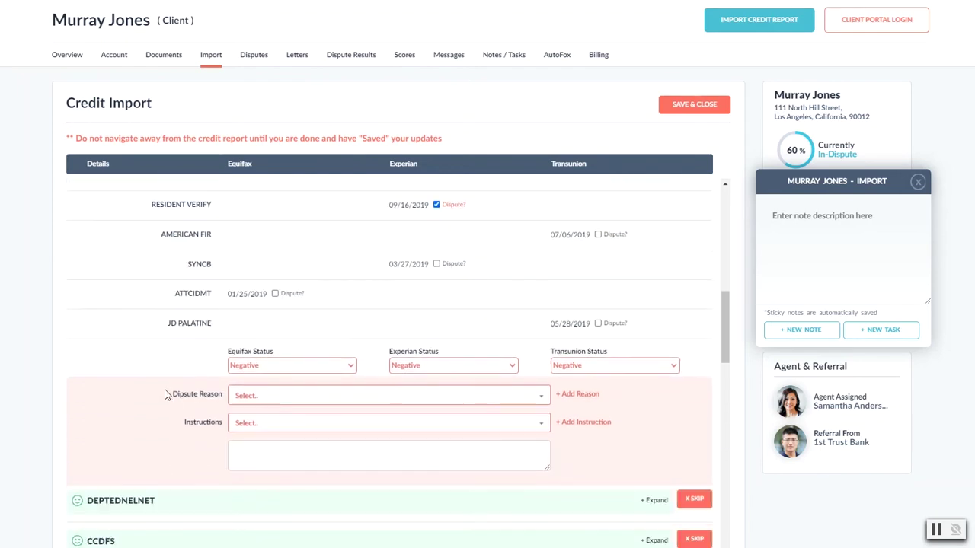
click(282, 402)
click(139, 431)
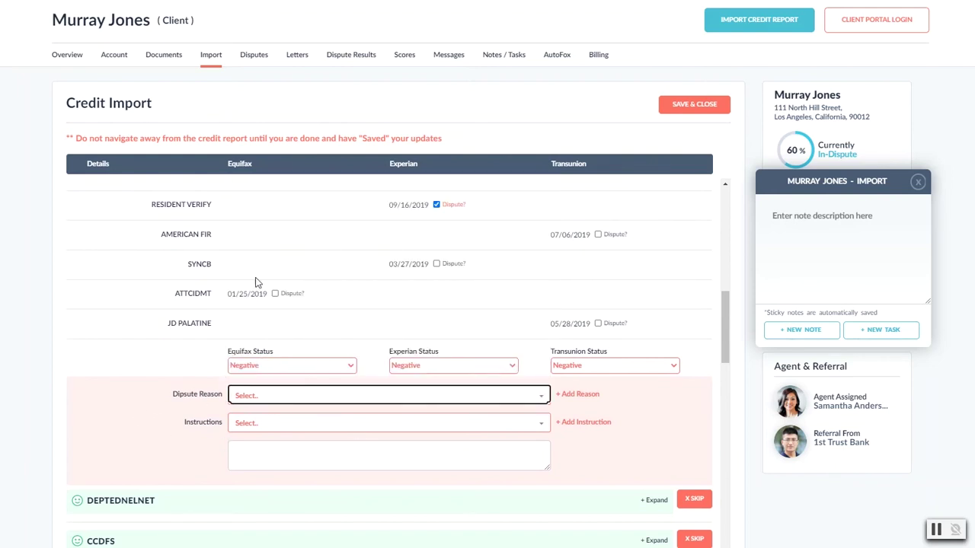
scroll(305, 421, up, 1)
click(304, 426)
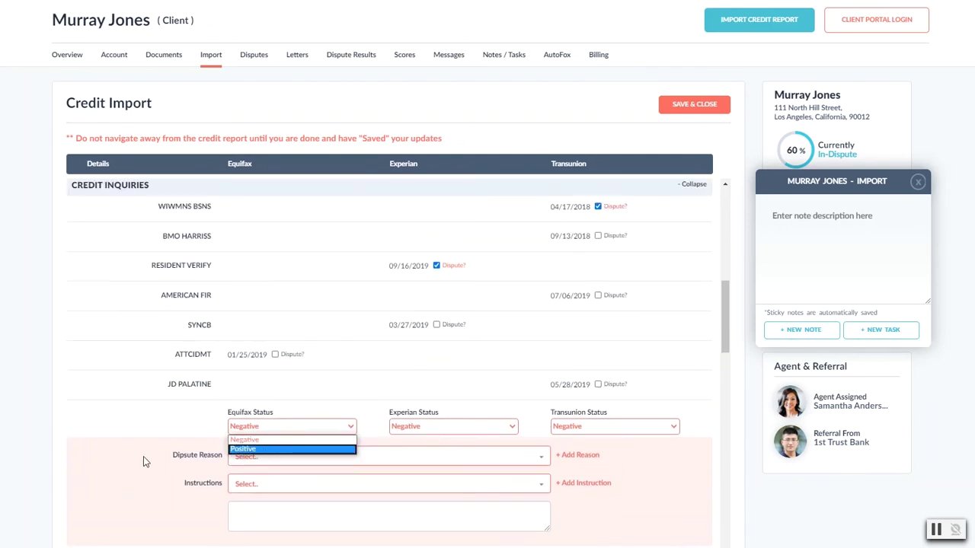
click(126, 426)
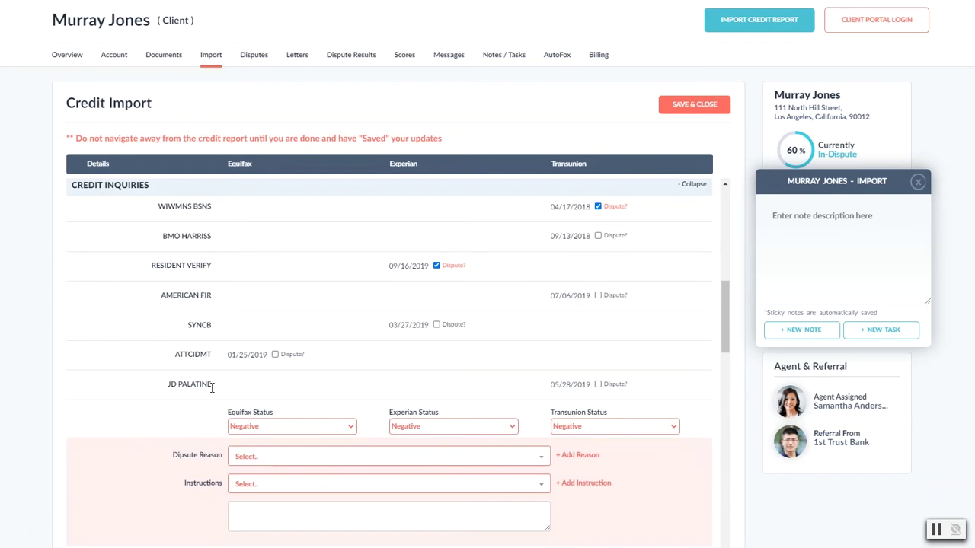
scroll(211, 387, down, 1)
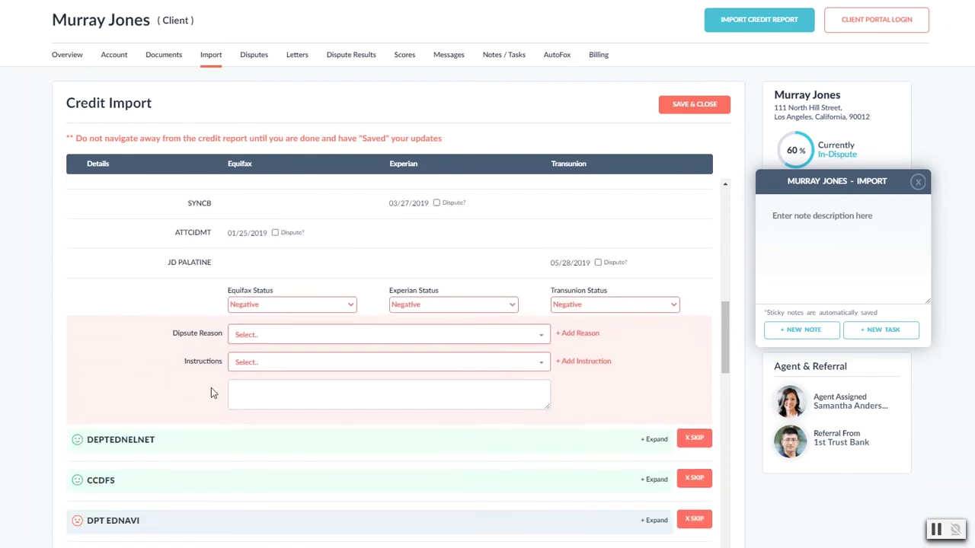
scroll(211, 388, down, 3)
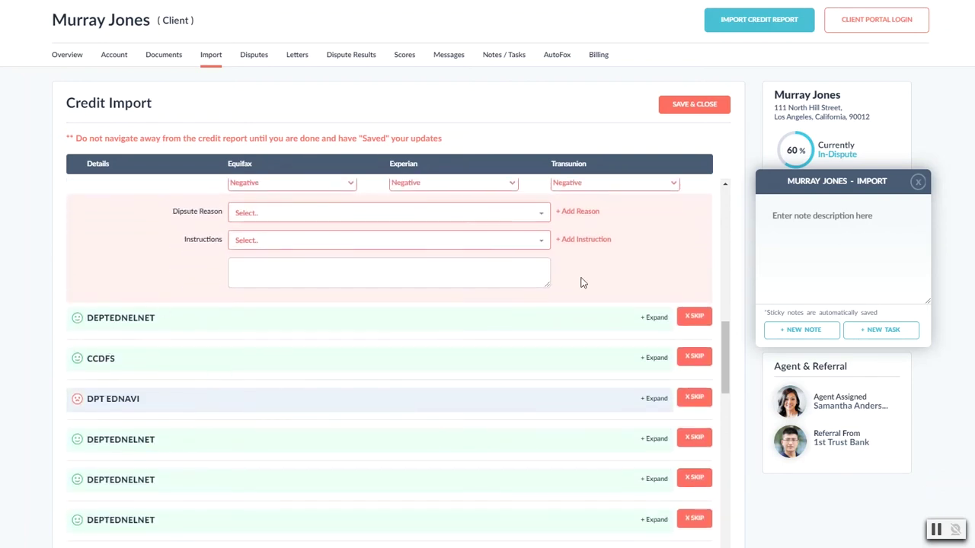
scroll(408, 394, down, 1)
scroll(307, 348, down, 15)
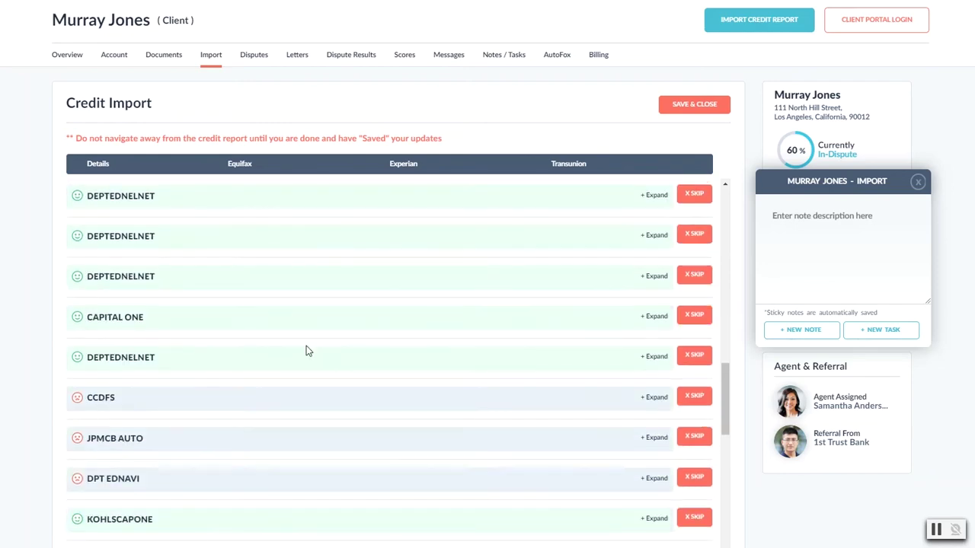
scroll(306, 347, up, 12)
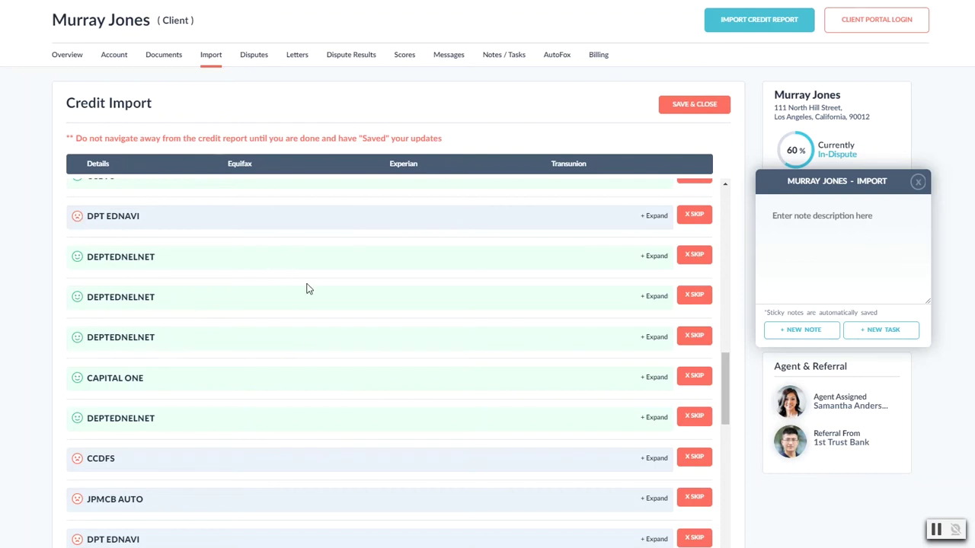
scroll(295, 343, up, 5)
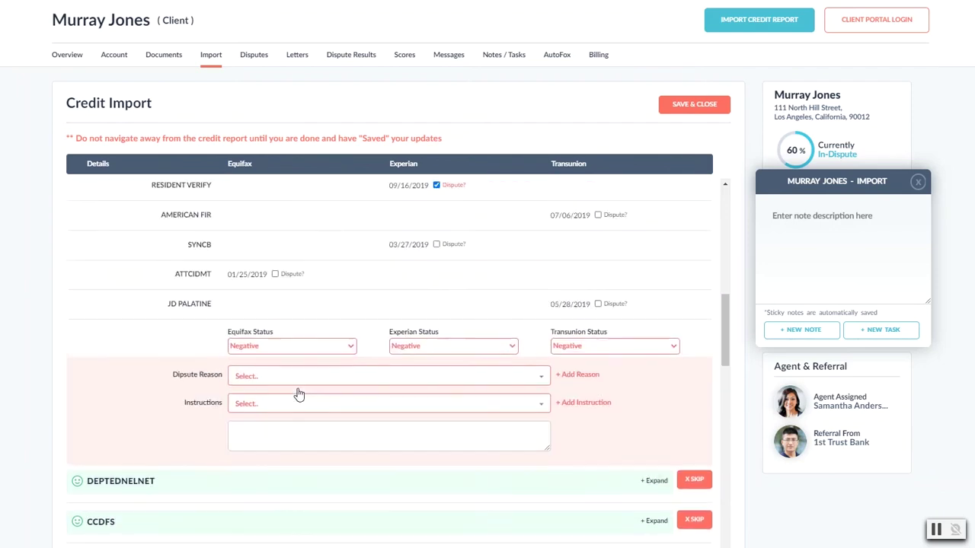
scroll(297, 394, up, 2)
scroll(304, 384, down, 10)
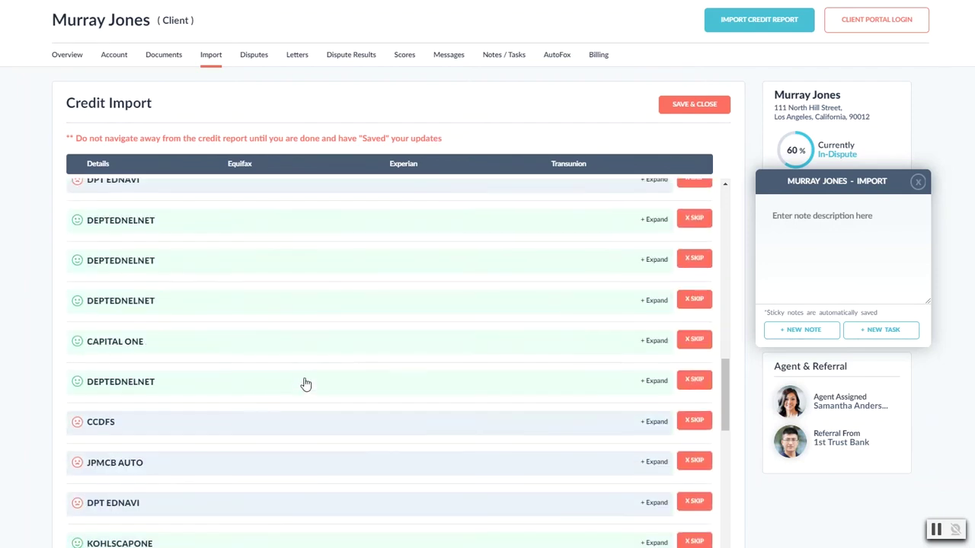
scroll(305, 384, down, 4)
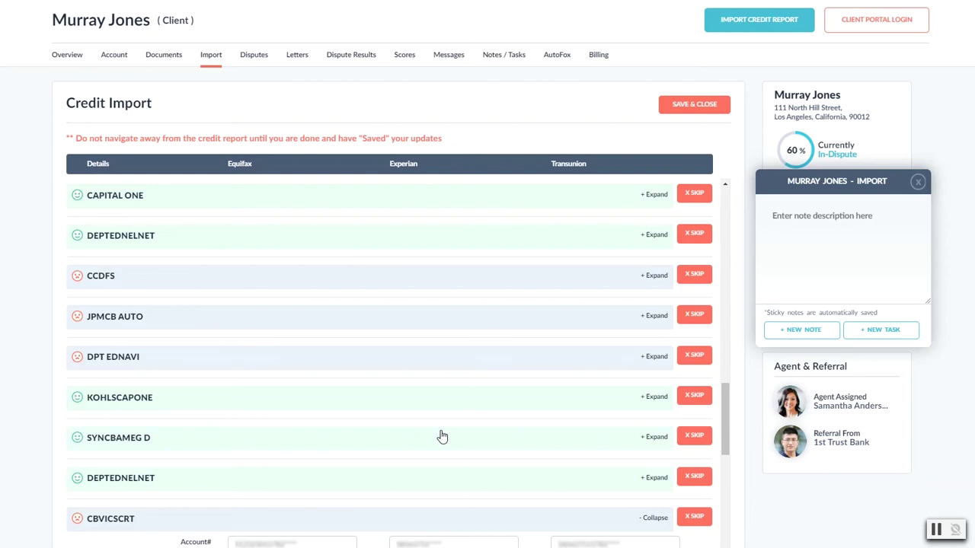
scroll(232, 383, down, 4)
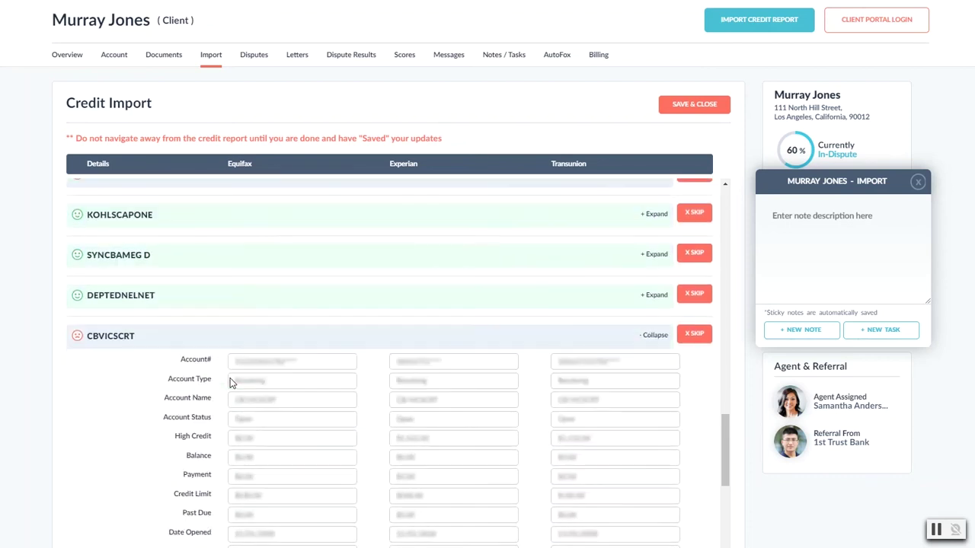
scroll(245, 434, down, 1)
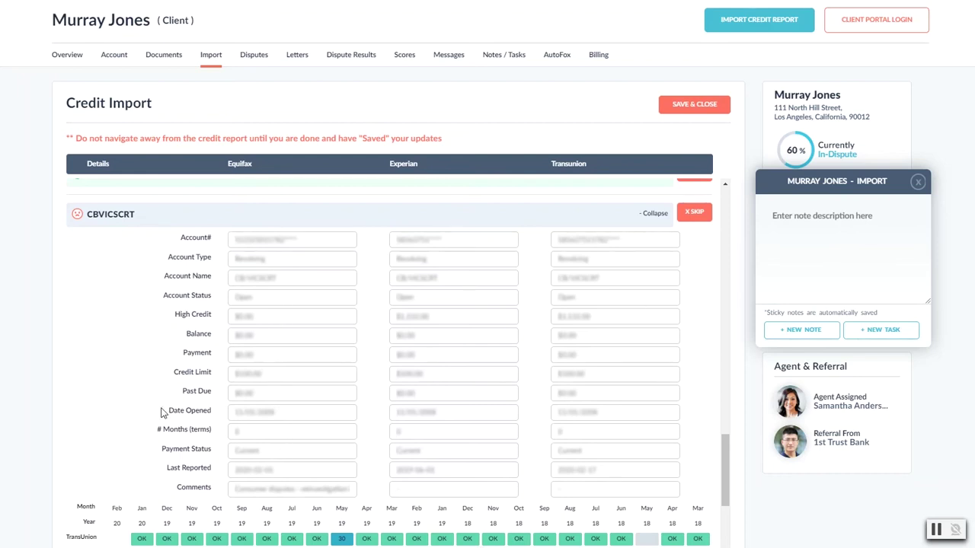
scroll(325, 389, down, 3)
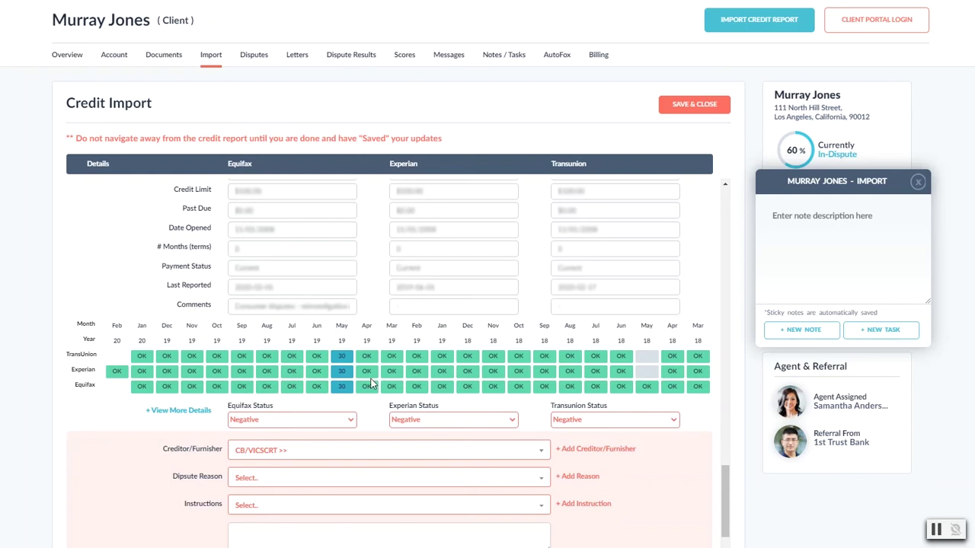
scroll(117, 388, down, 1)
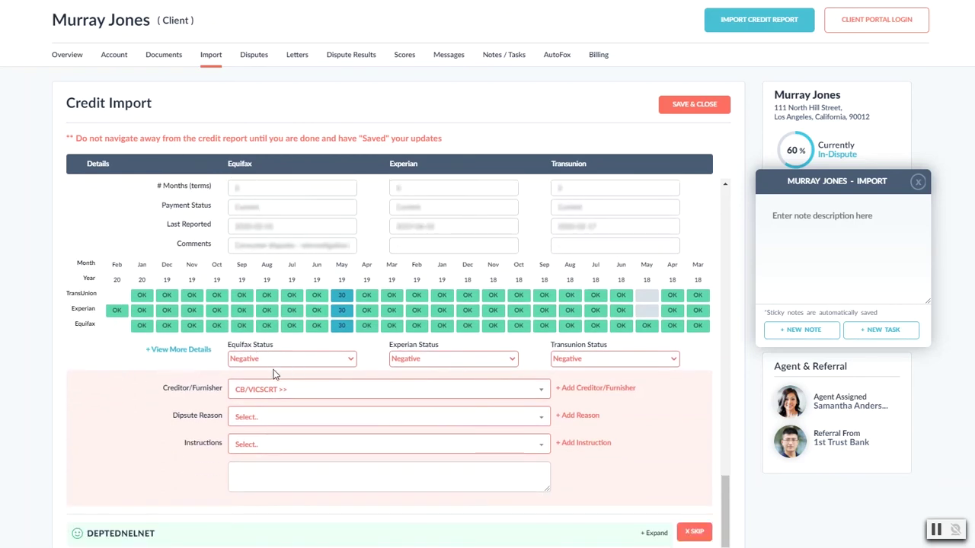
scroll(283, 366, up, 1)
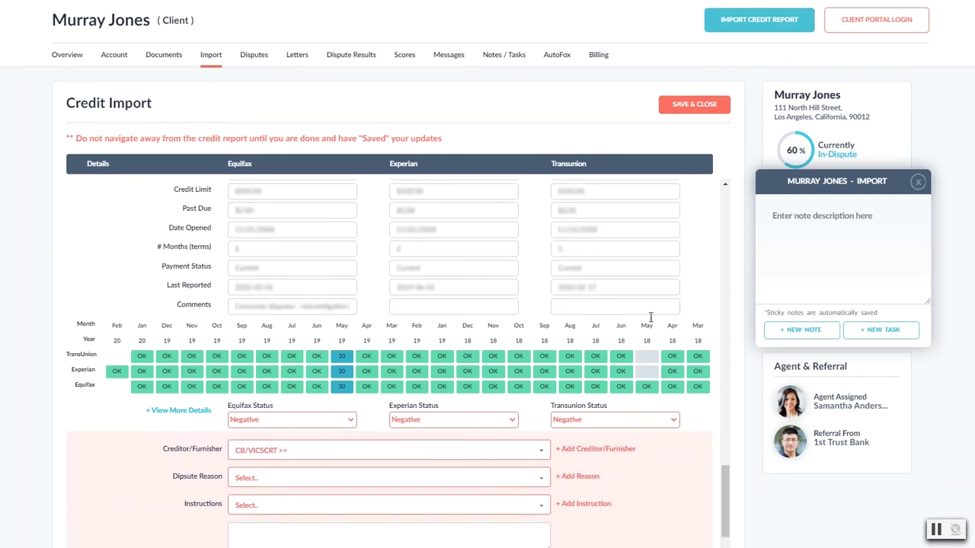
click(286, 419)
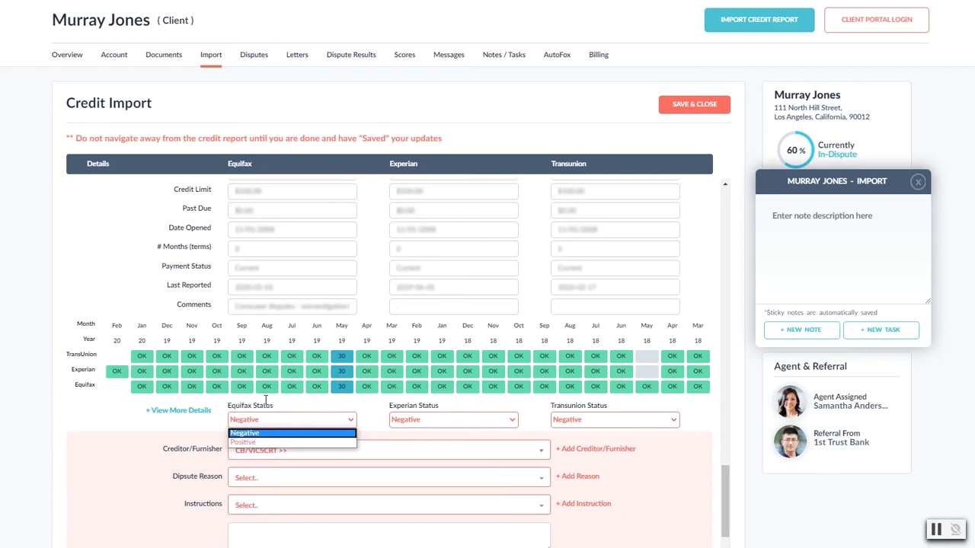
click(103, 424)
scroll(368, 401, down, 2)
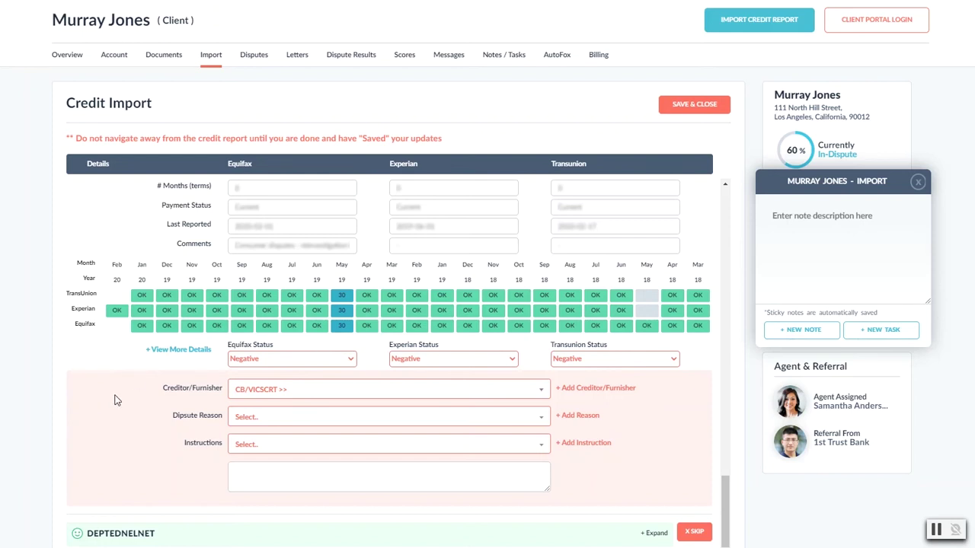
scroll(187, 340, down, 1)
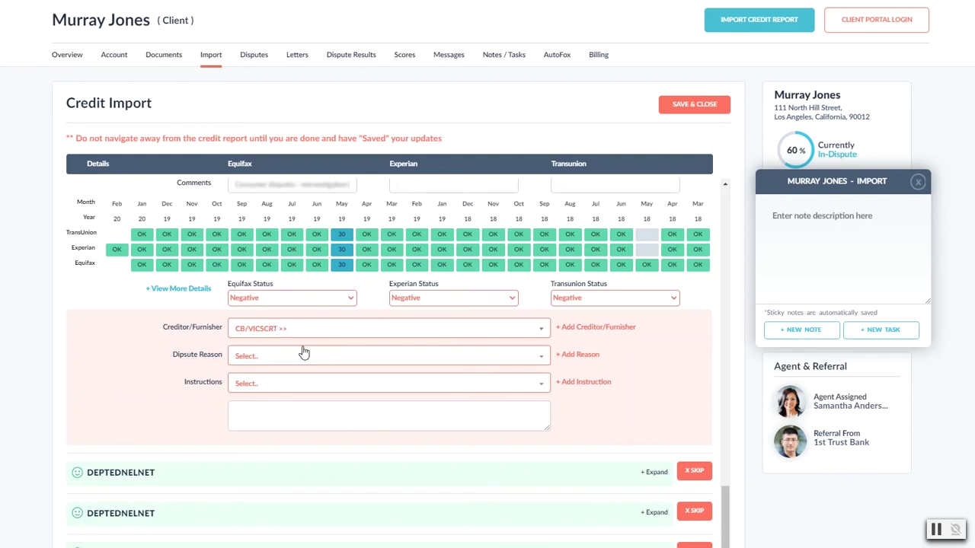
click(579, 329)
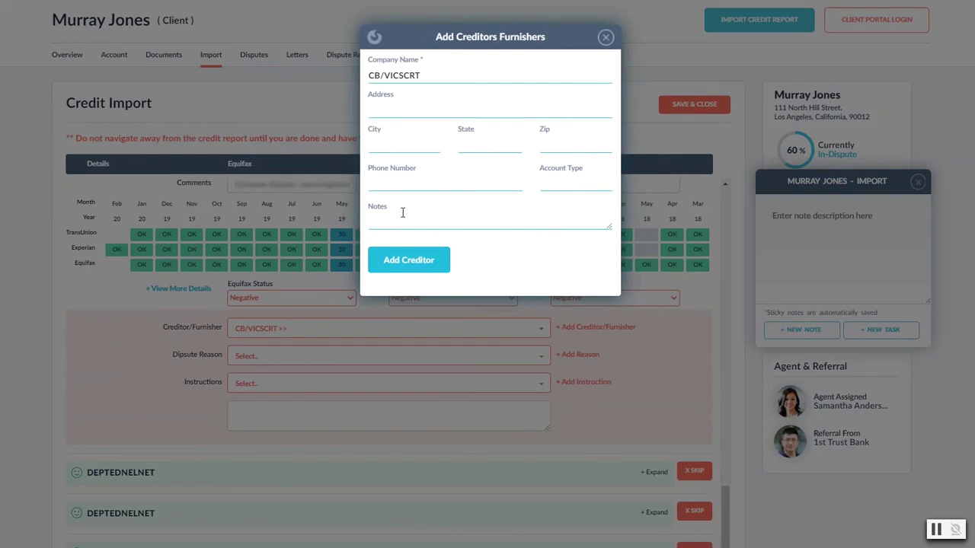
click(605, 38)
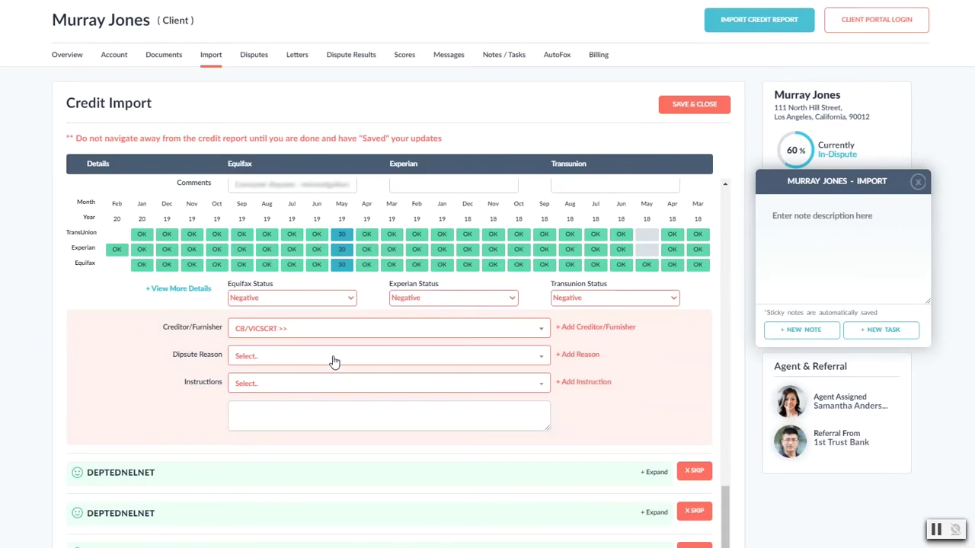
click(334, 357)
- Set the CB/VICSCRT account's dispute reason to 'This is completely inaccurate.'
scroll(344, 262, down, 10)
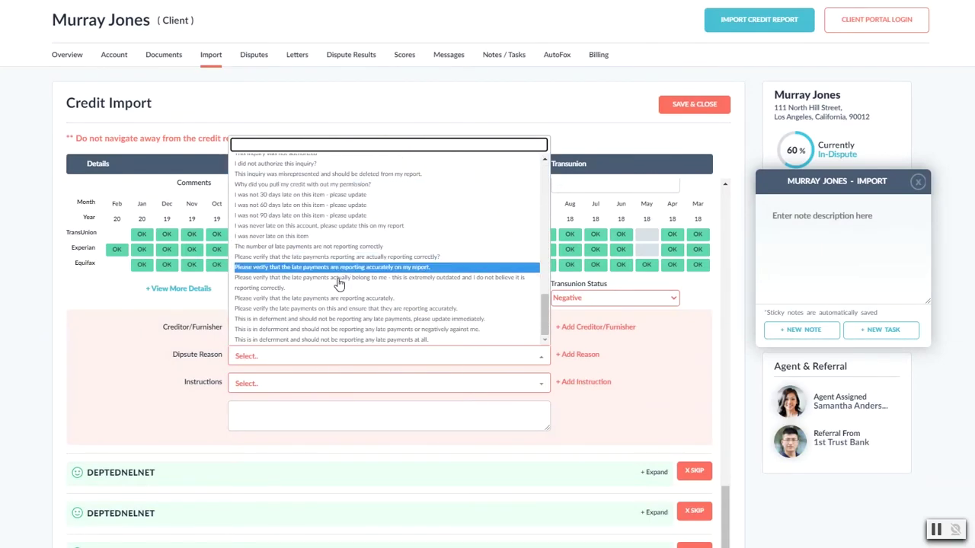
scroll(337, 322, up, 5)
scroll(338, 322, up, 5)
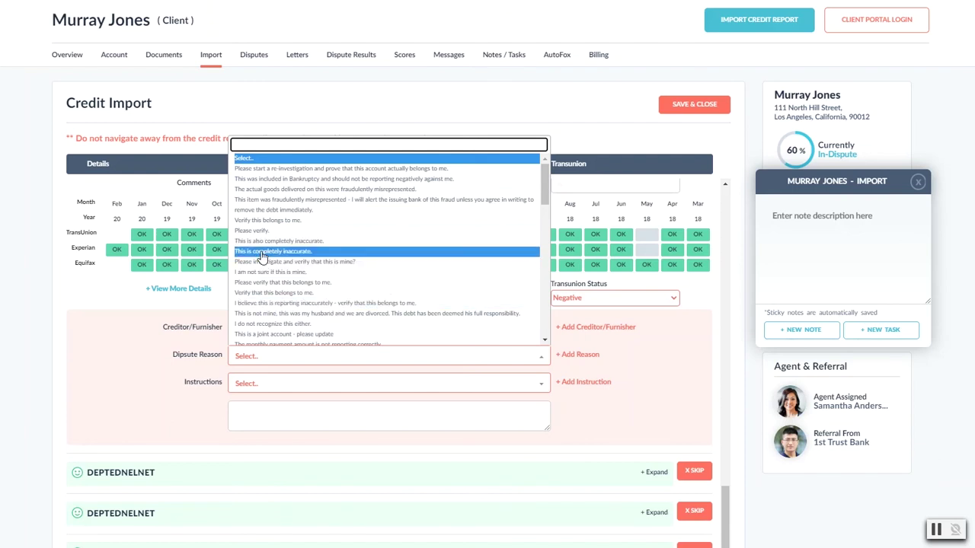
click(301, 251)
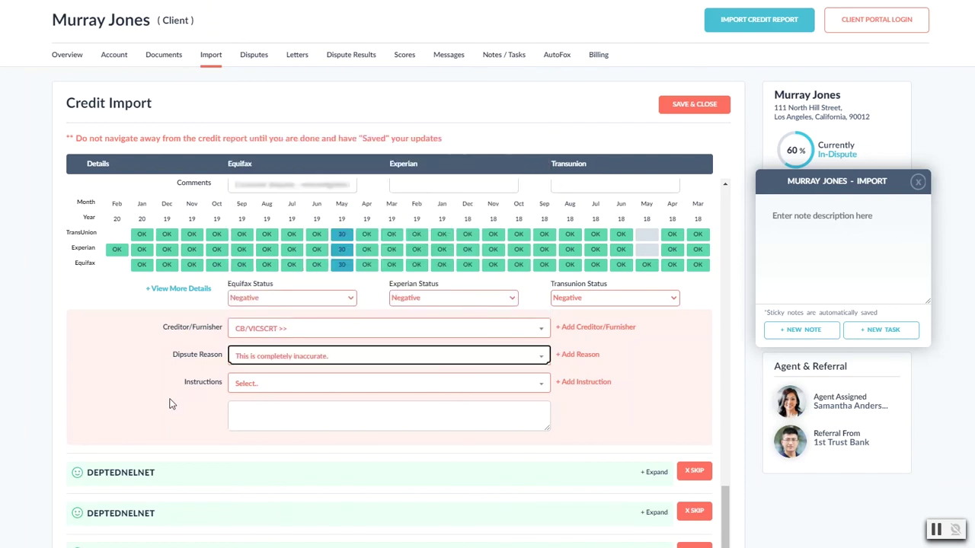
- Browse the dispute instructions list and close it, leaving instructions unselected
click(335, 385)
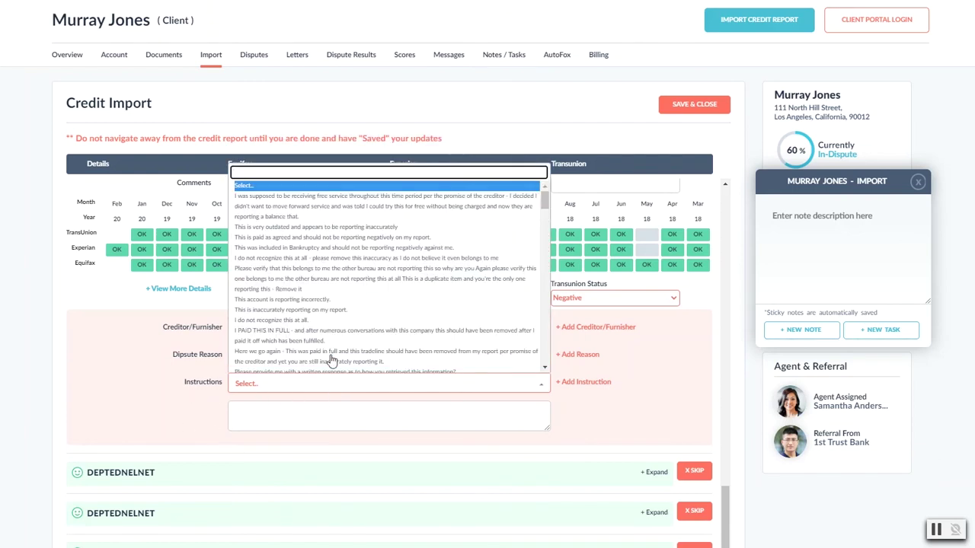
scroll(326, 251, down, 10)
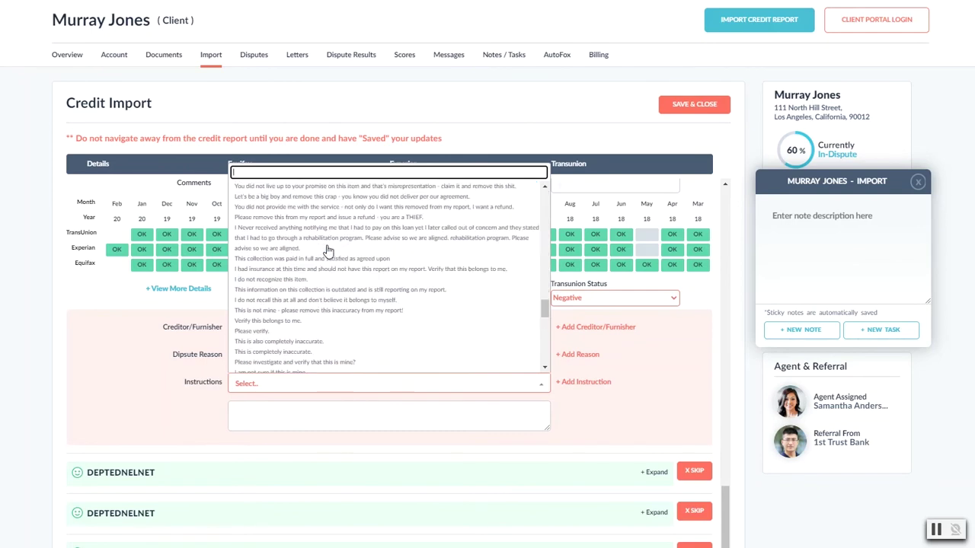
scroll(327, 250, down, 10)
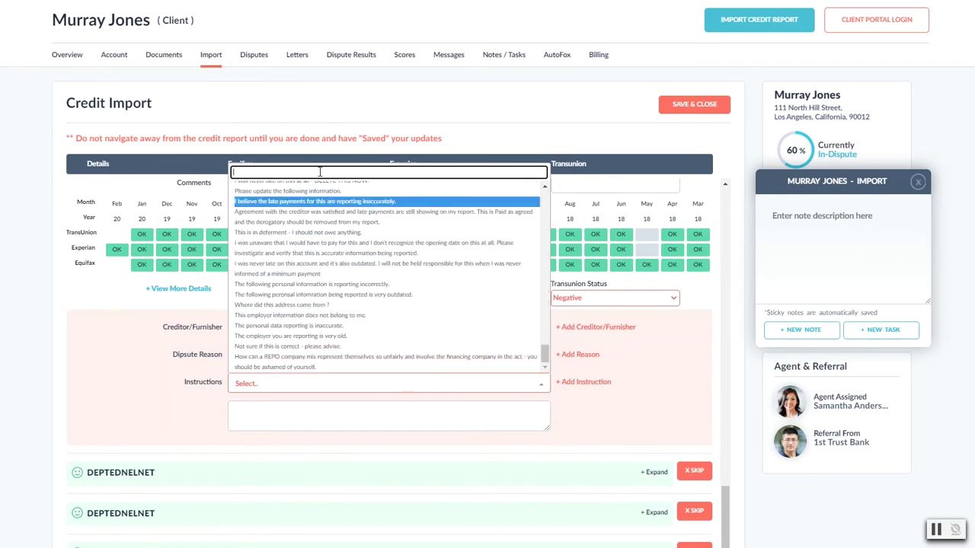
click(143, 399)
click(236, 418)
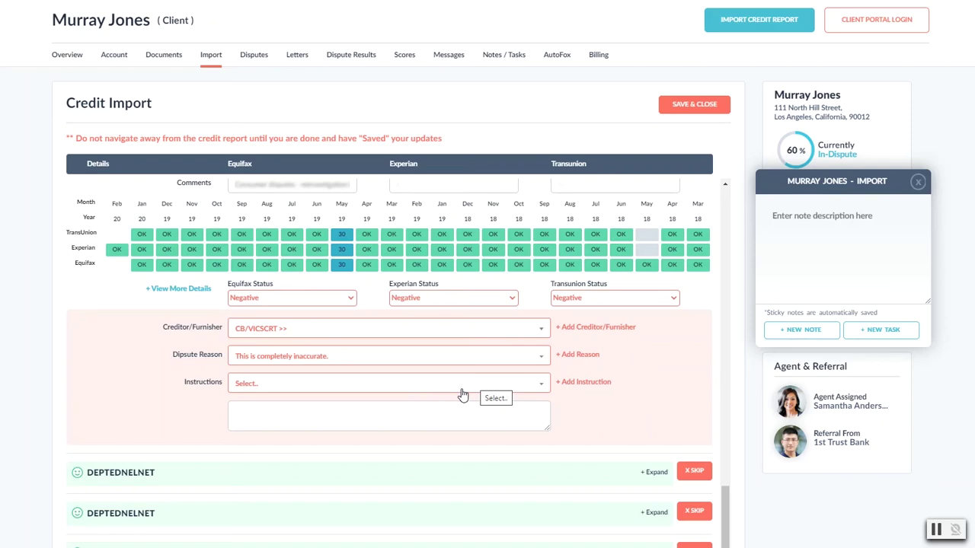
- Switch to the Disputes tab, showing DPT ED/NAVI in dispute with Experian and TransUnion
scroll(278, 378, down, 2)
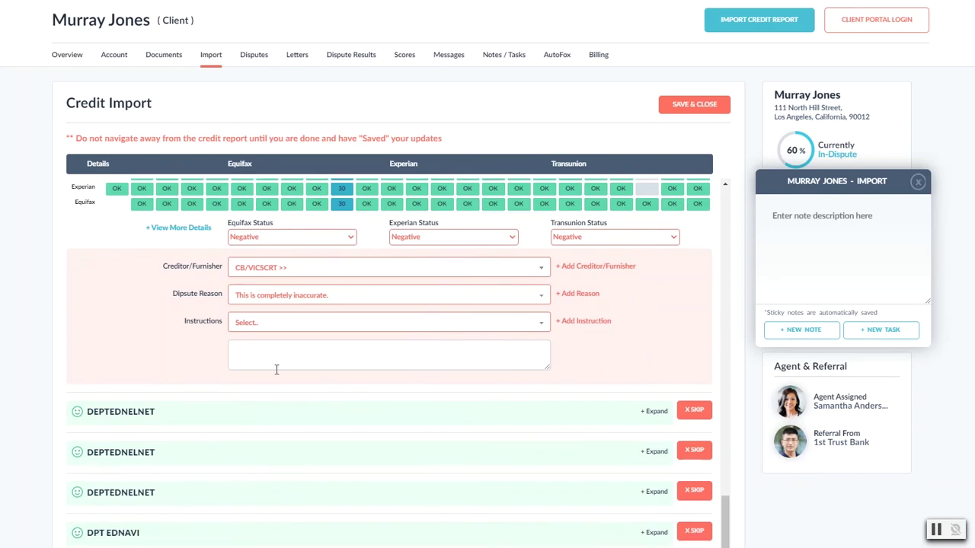
scroll(221, 320, down, 3)
scroll(228, 342, down, 3)
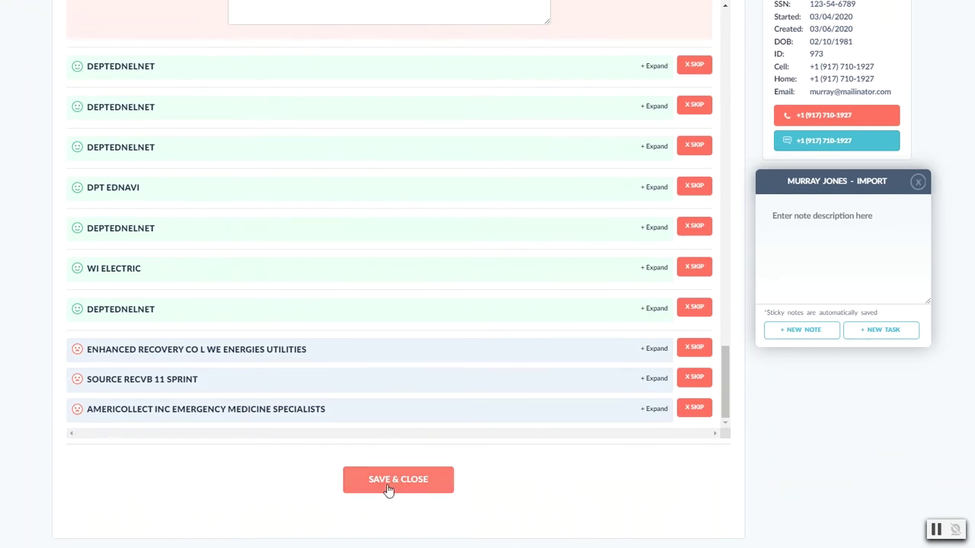
scroll(554, 477, up, 3)
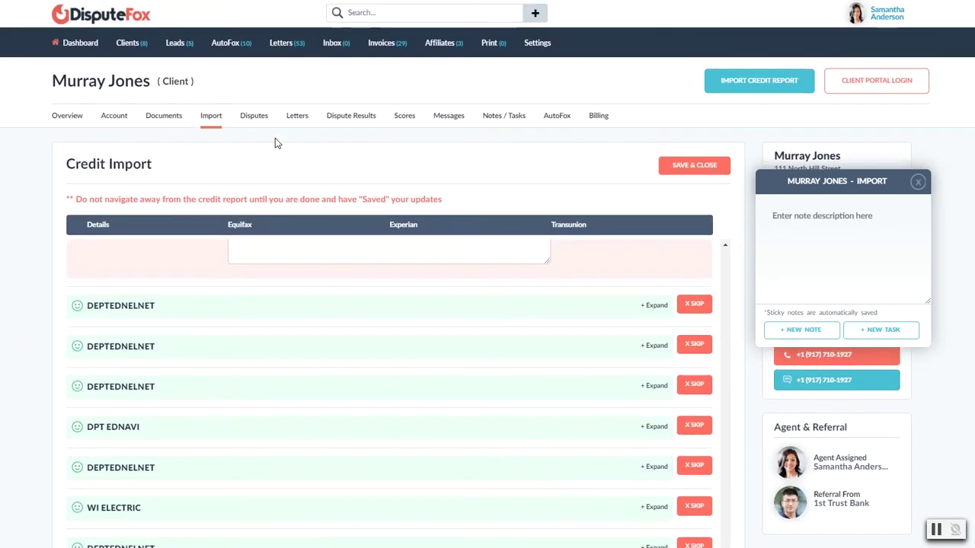
click(258, 120)
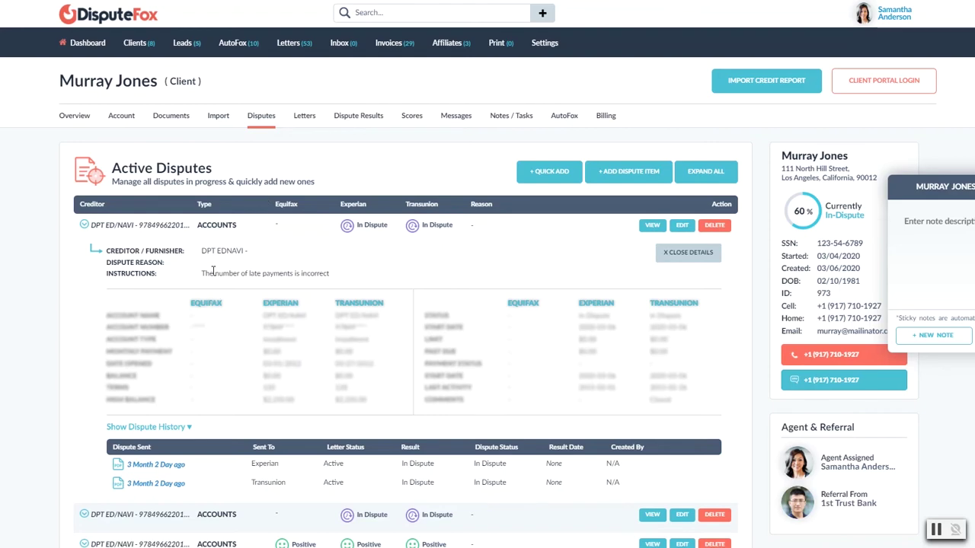
- Scroll through the Active Disputes table to review the disputed accounts, ending back at the top
scroll(221, 351, down, 3)
scroll(215, 335, down, 2)
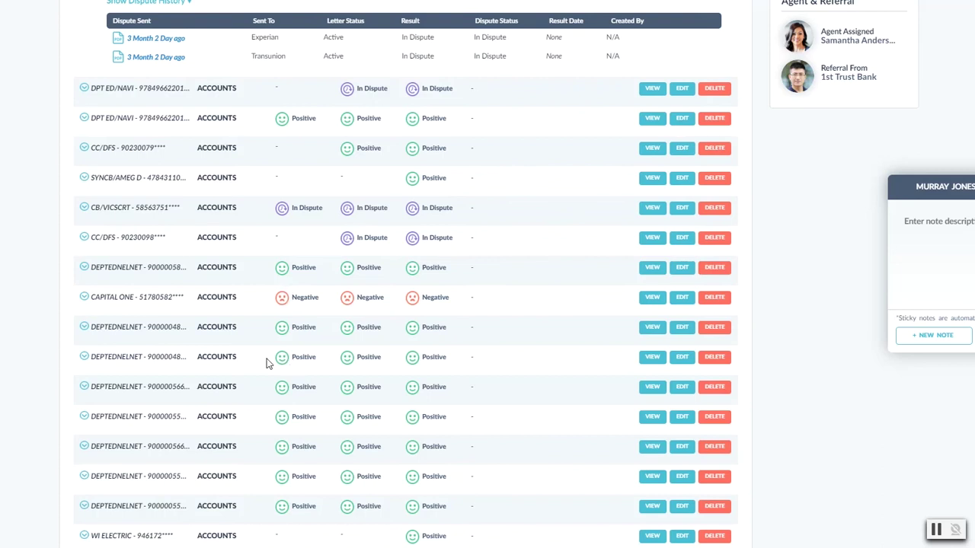
scroll(95, 260, up, 5)
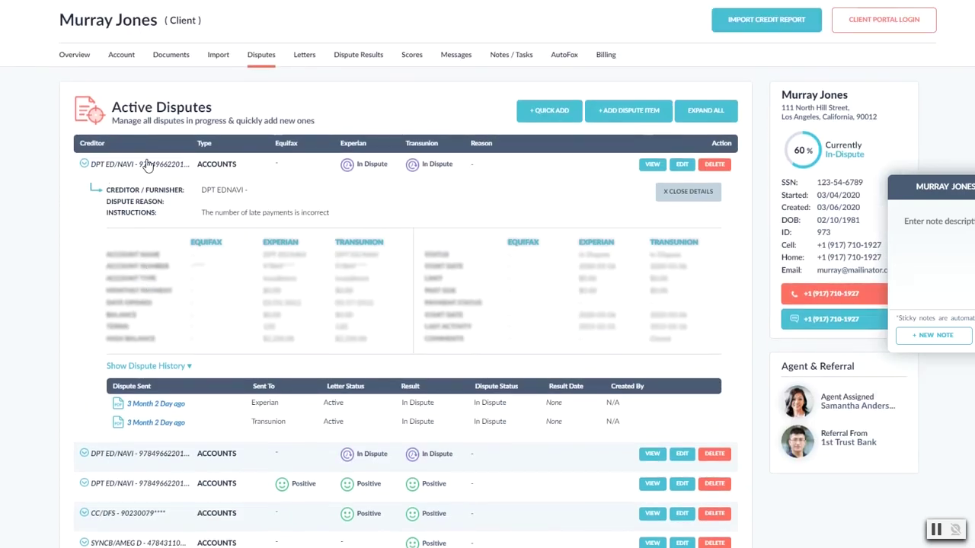
scroll(192, 419, down, 2)
scroll(183, 228, up, 2)
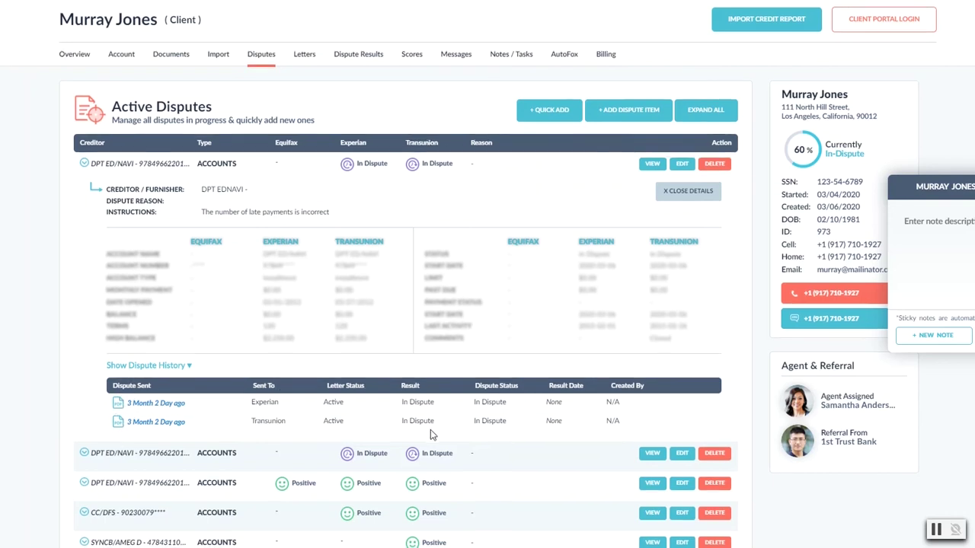
scroll(431, 370, down, 2)
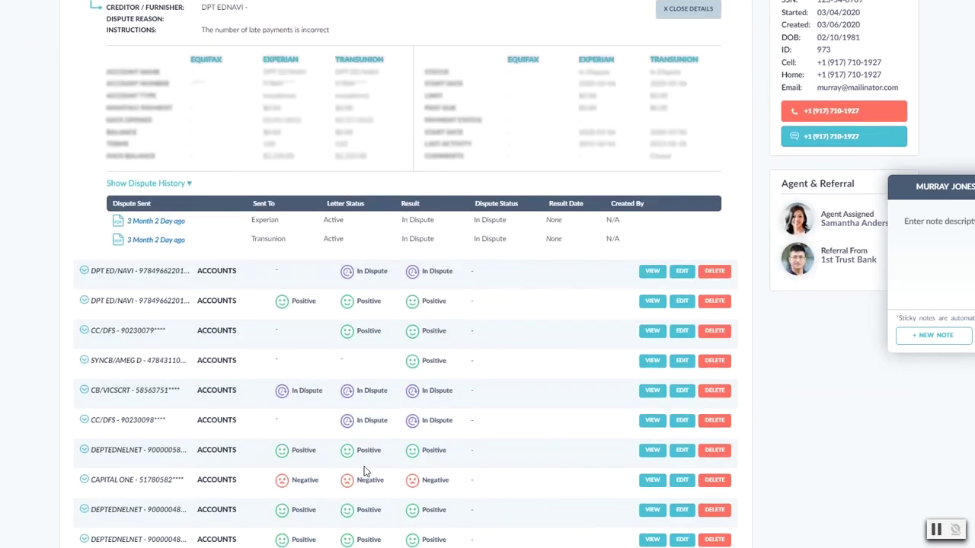
scroll(364, 471, up, 3)
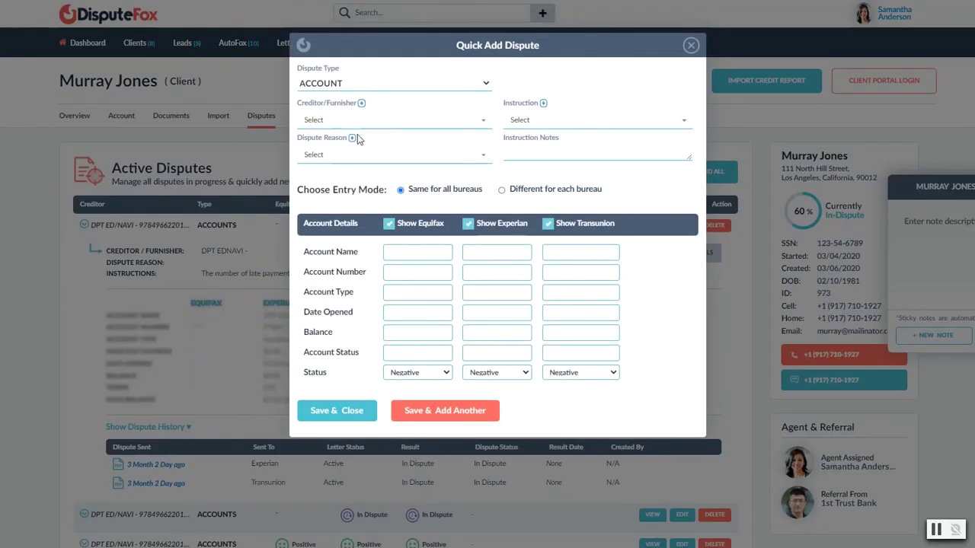
- Keep ACCOUNT as the dispute type and leave Creditor/Furnisher unselected in Quick Add Dispute
click(364, 86)
click(602, 74)
click(331, 121)
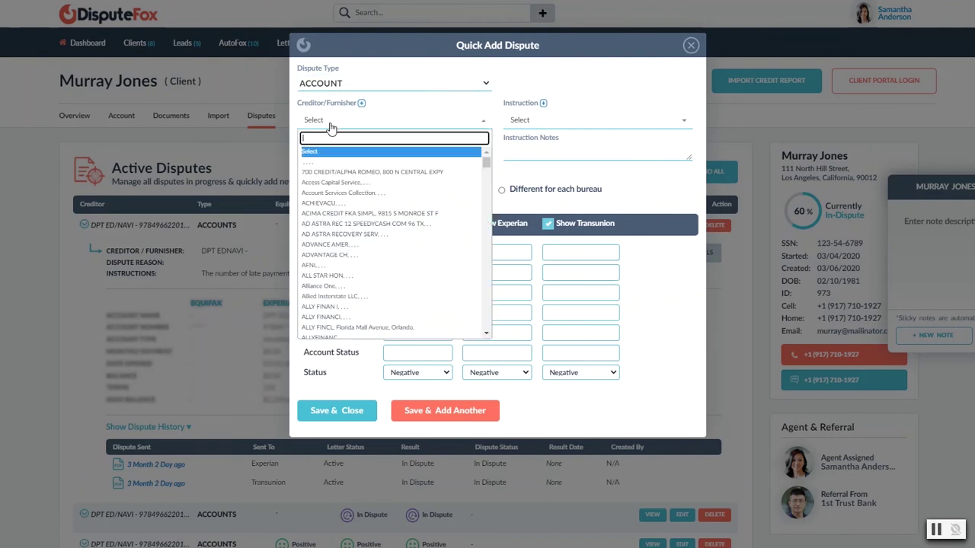
click(597, 83)
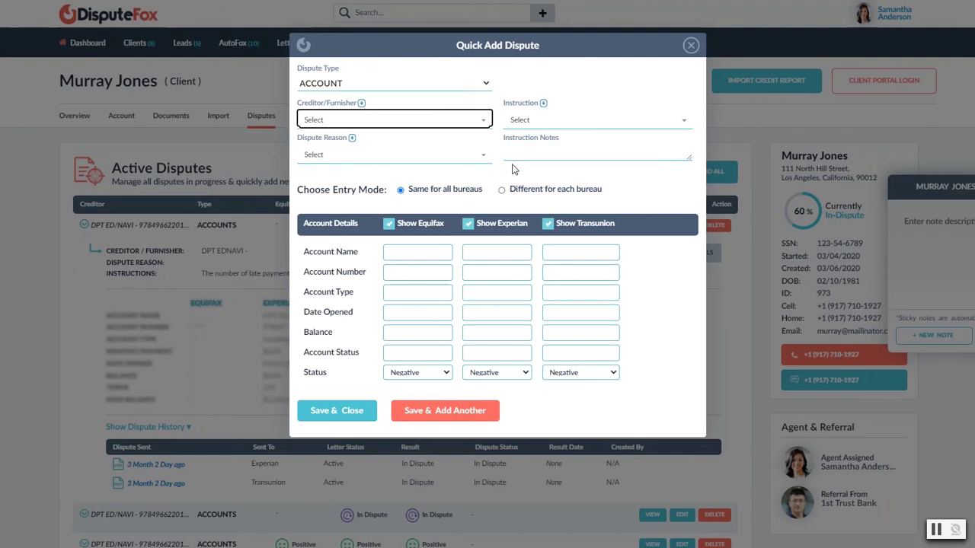
- Enter a test number in the Equifax Account Name field, then discard the form unsaved
click(411, 250)
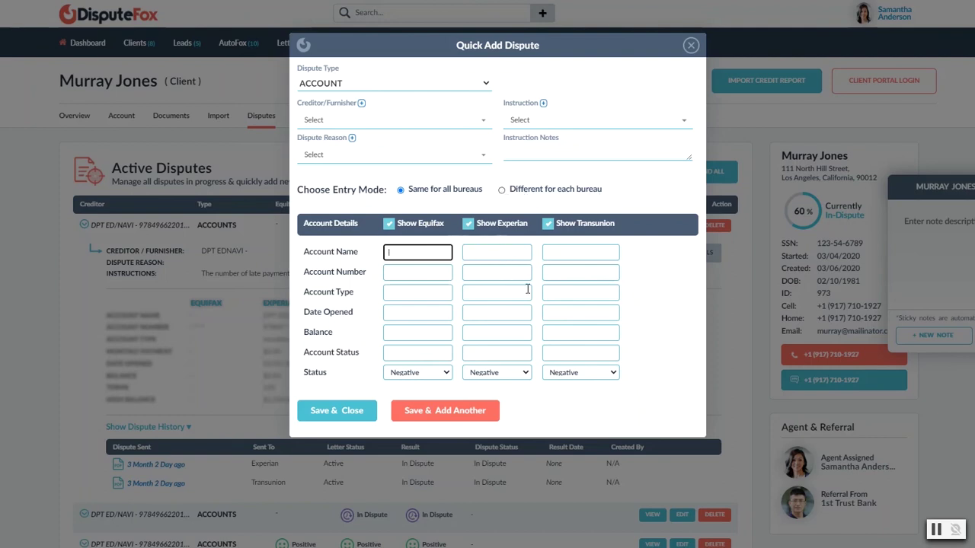
text(55444747)
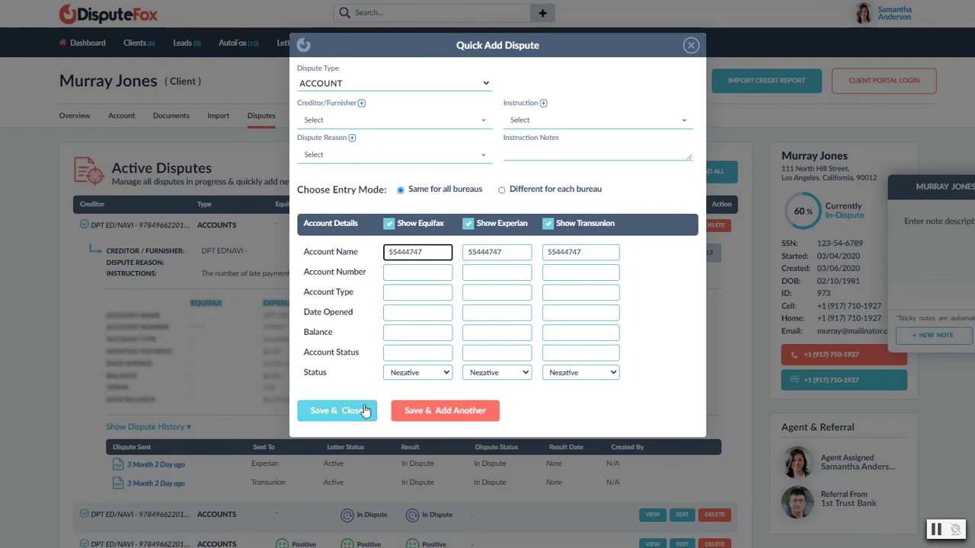
click(691, 46)
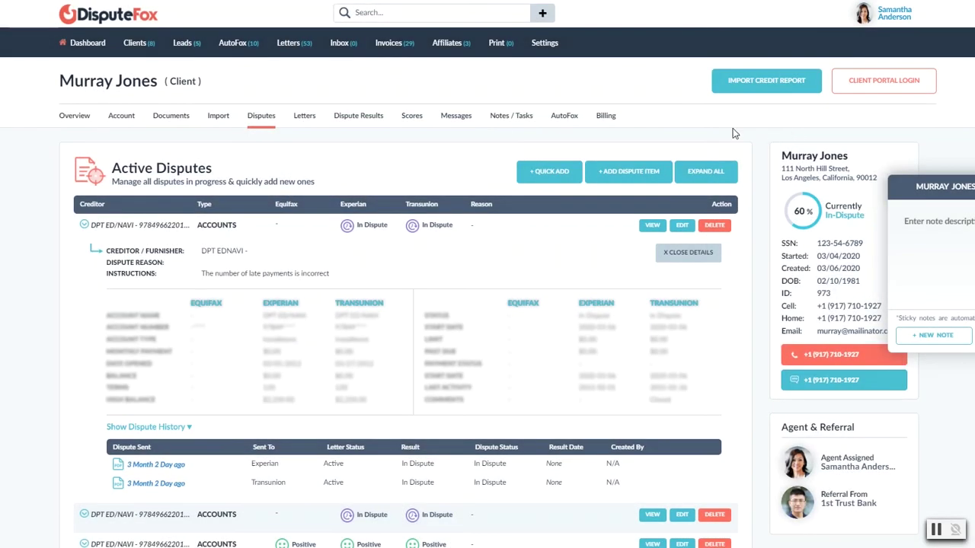
- Bring up the blank ACCOUNTS Add Dispute Item form and scroll it down to Save Item and back
click(631, 177)
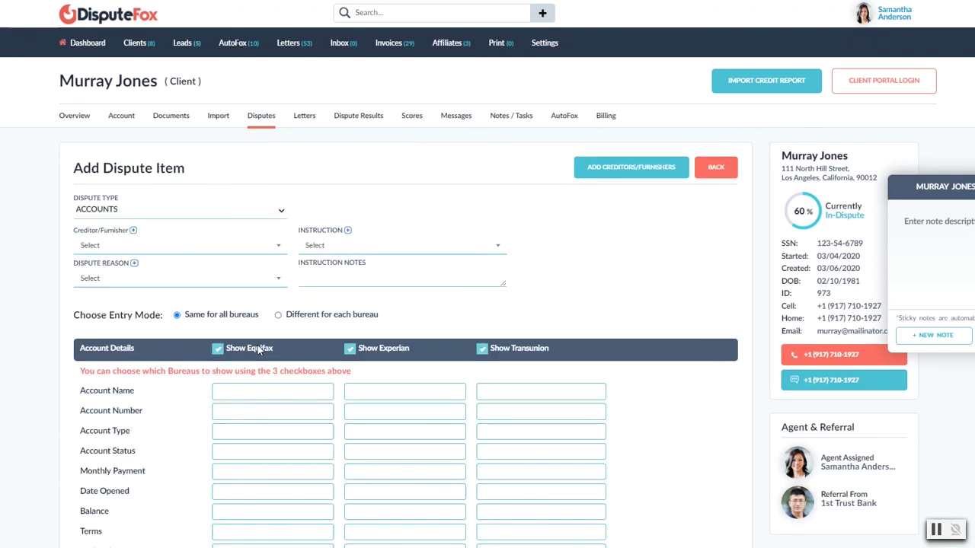
scroll(257, 344, down, 4)
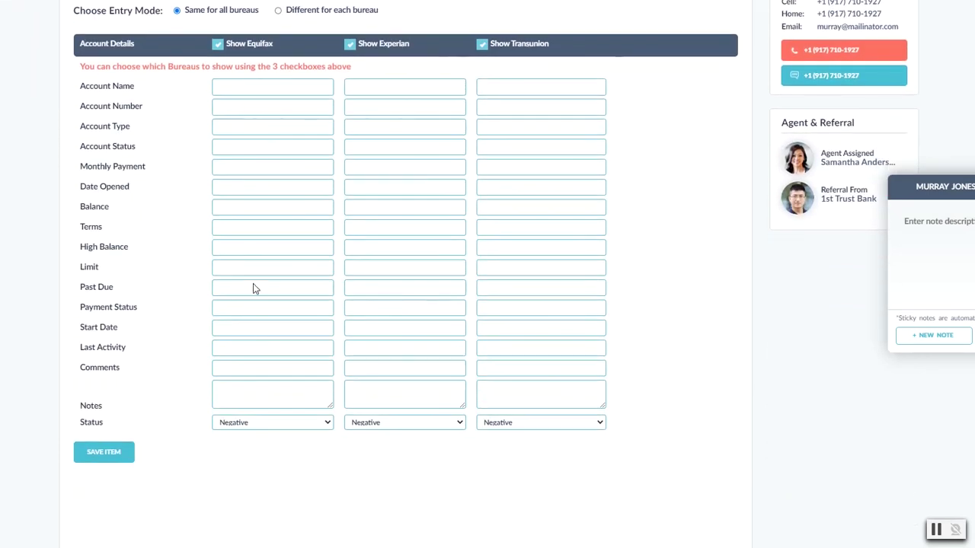
scroll(258, 402, up, 1)
scroll(258, 402, up, 3)
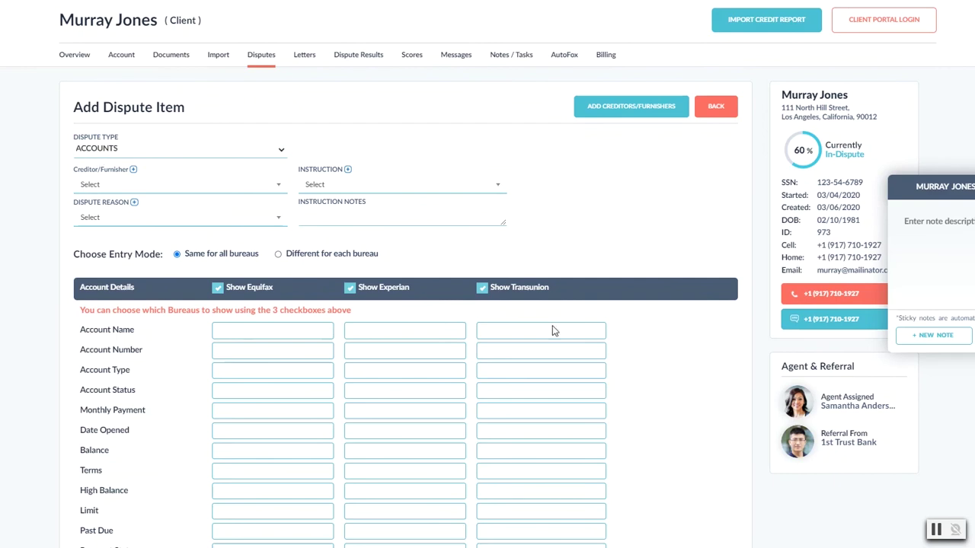
scroll(246, 376, down, 3)
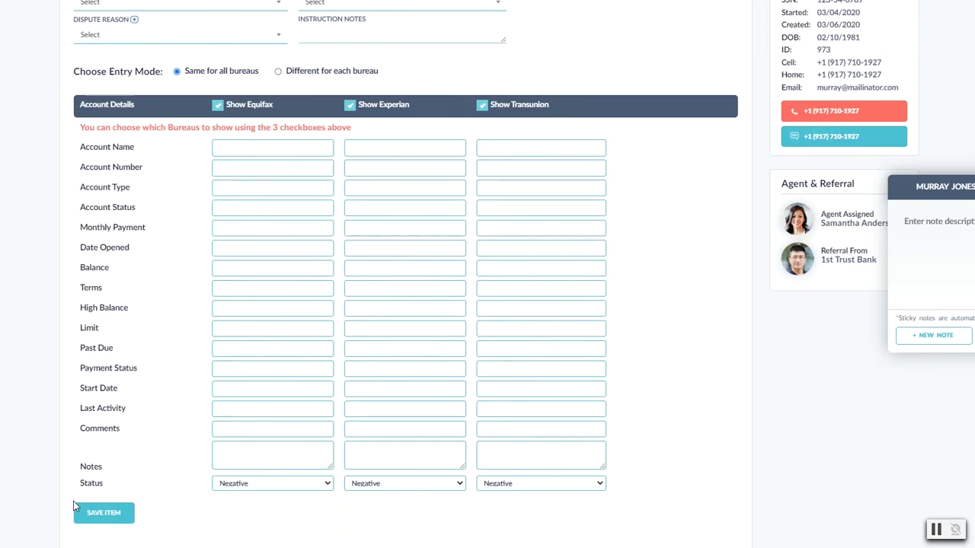
scroll(163, 400, up, 3)
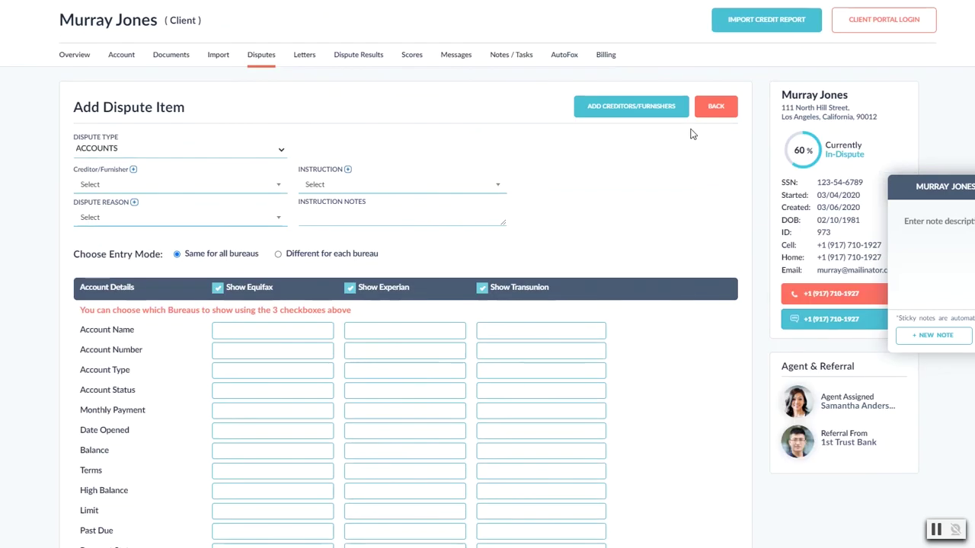
click(637, 113)
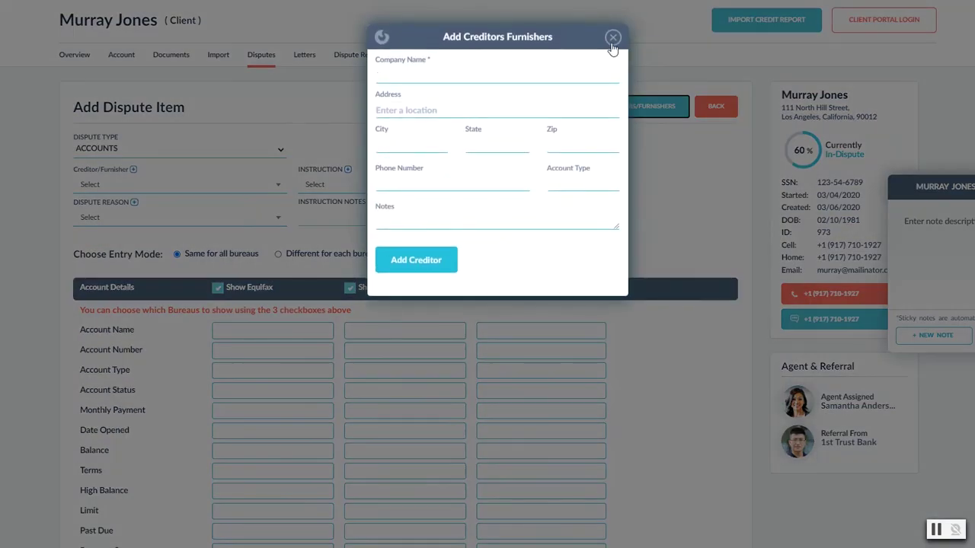
click(612, 41)
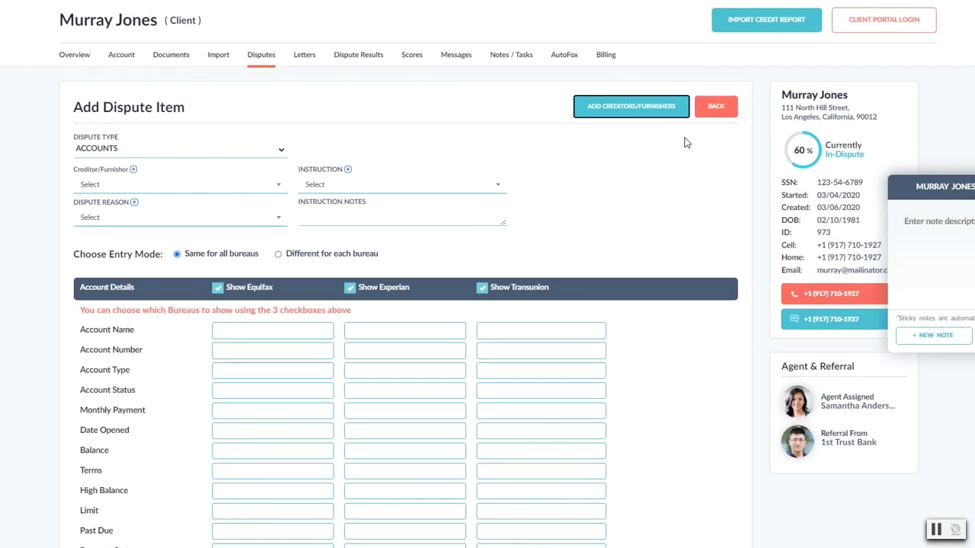